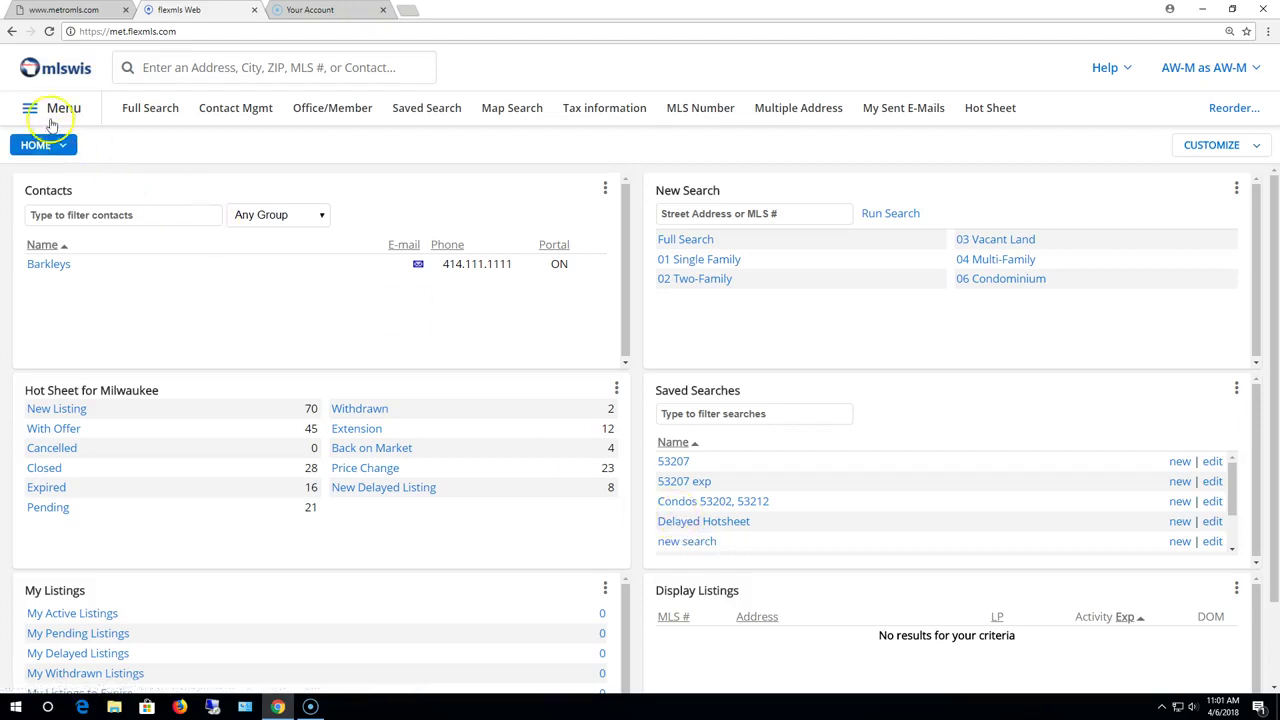
# Open the full site menu and scroll down to the My Market section
pyautogui.click(57, 112)
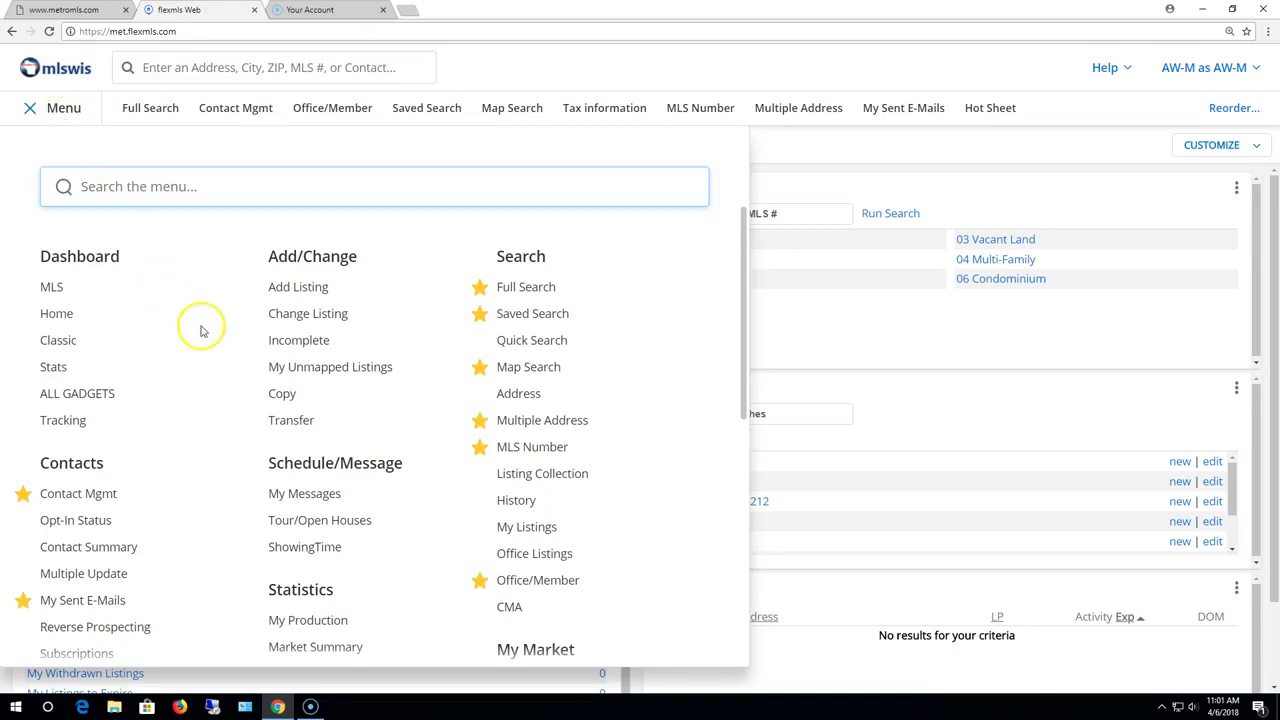
pyautogui.scroll(-2, 237, 350)
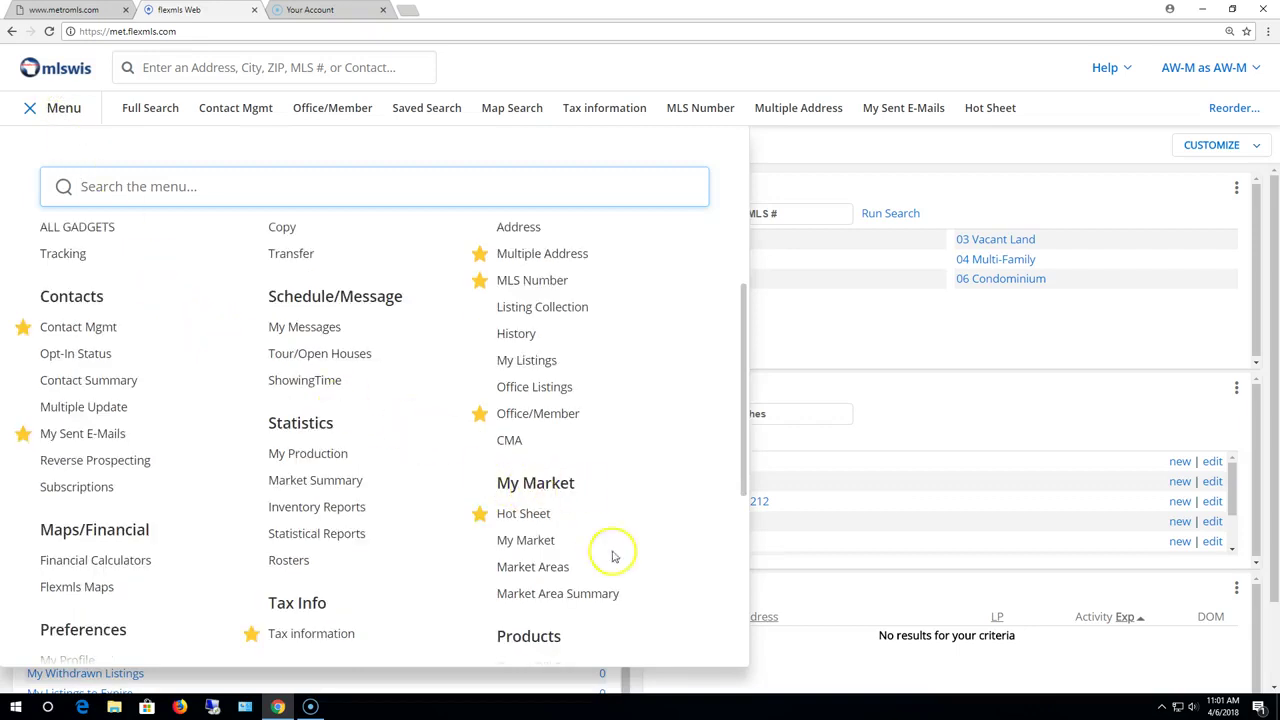
# Go to My Market Areas and read the Bay View, Enderis Park and Riverwest Condos descriptions
pyautogui.click(548, 570)
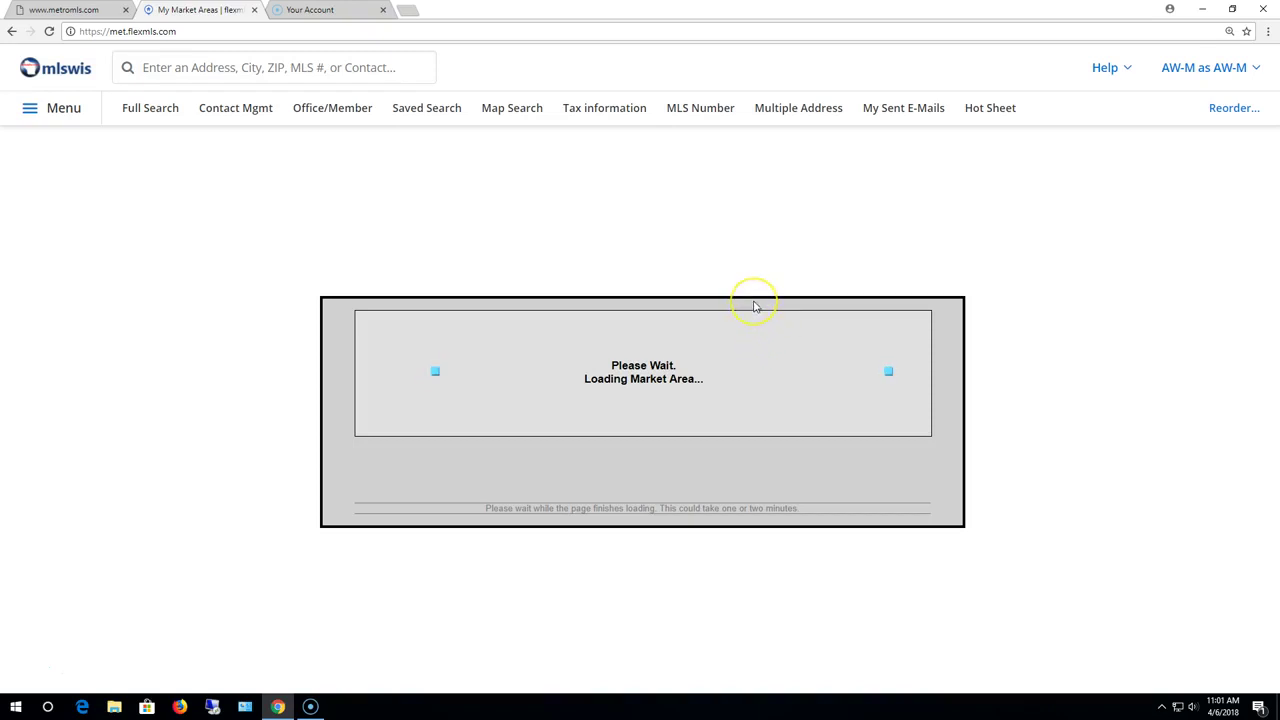
pyautogui.click(808, 277)
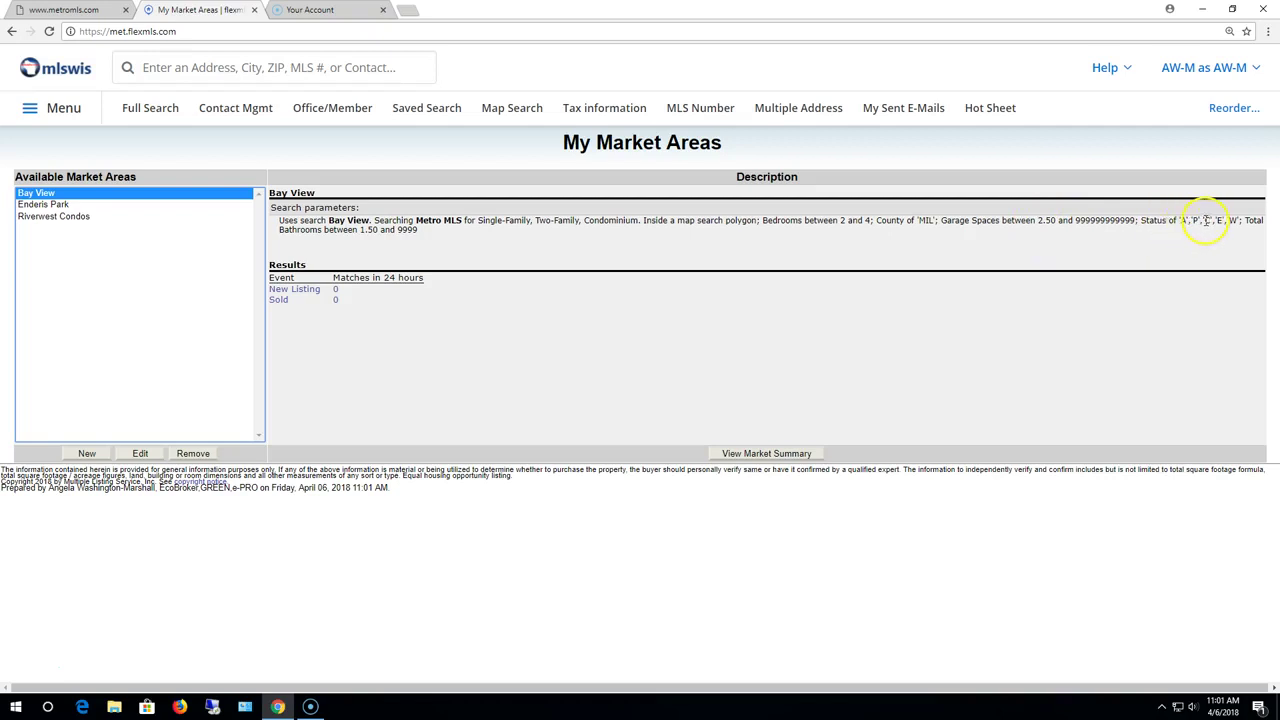
pyautogui.click(1208, 220)
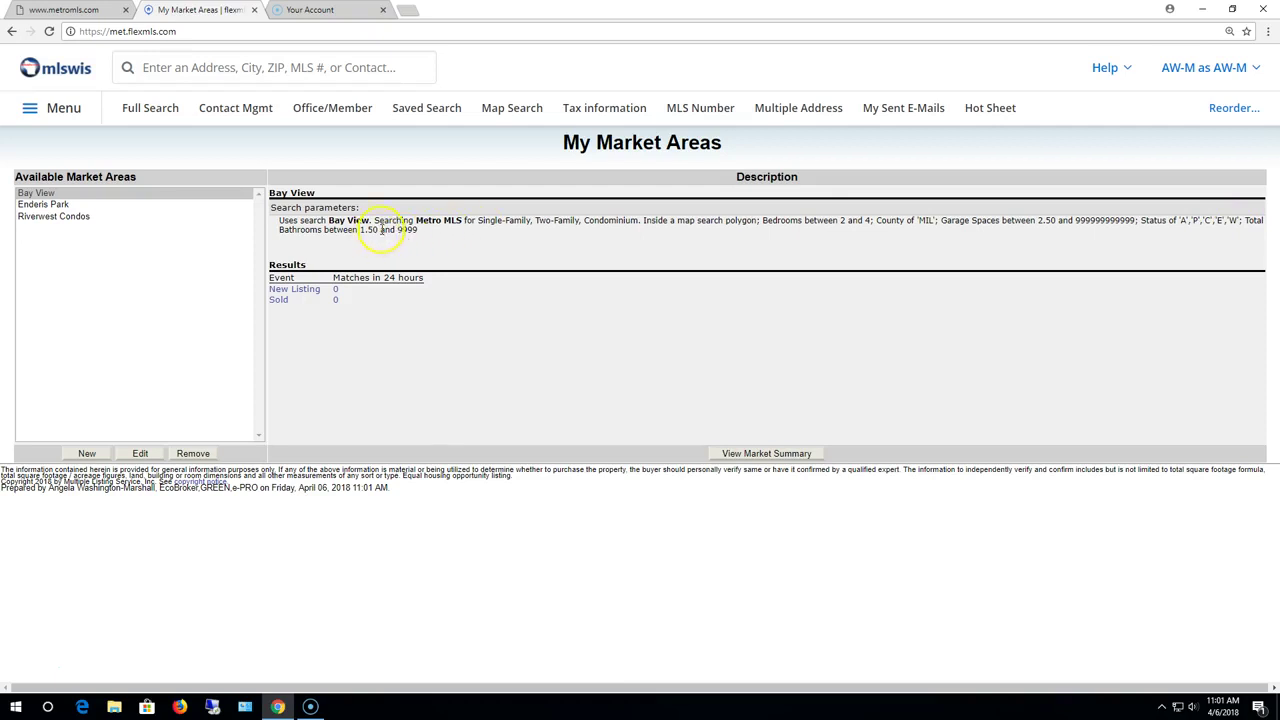
pyautogui.click(57, 206)
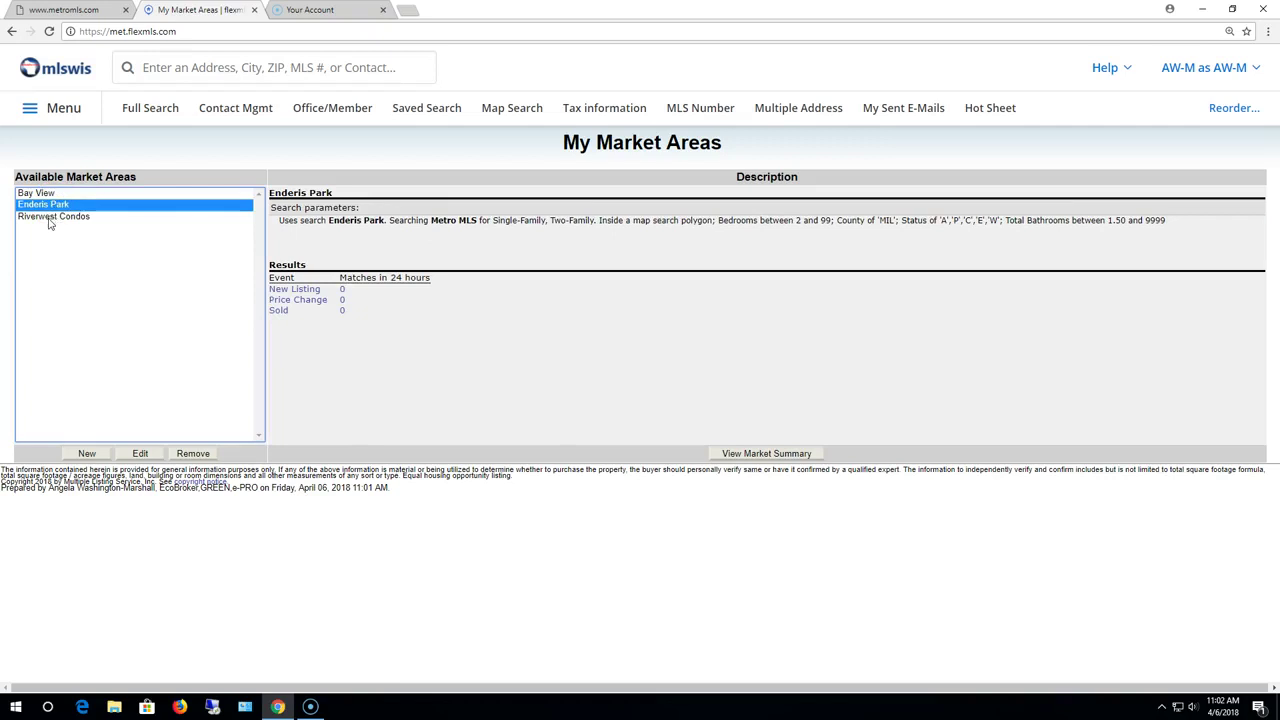
pyautogui.click(50, 217)
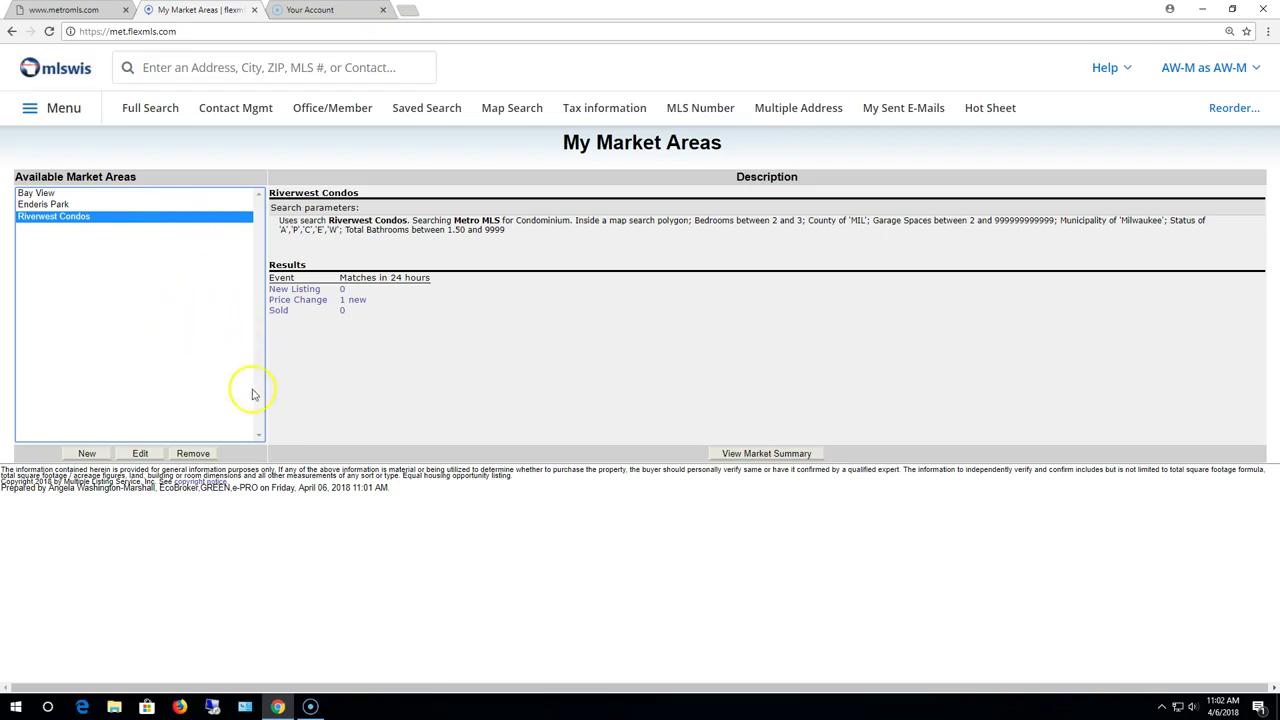
# Start new market area Washington/OZA VL tracking New, Price Change, Sold, Back on market and Expired listings
pyautogui.click(87, 454)
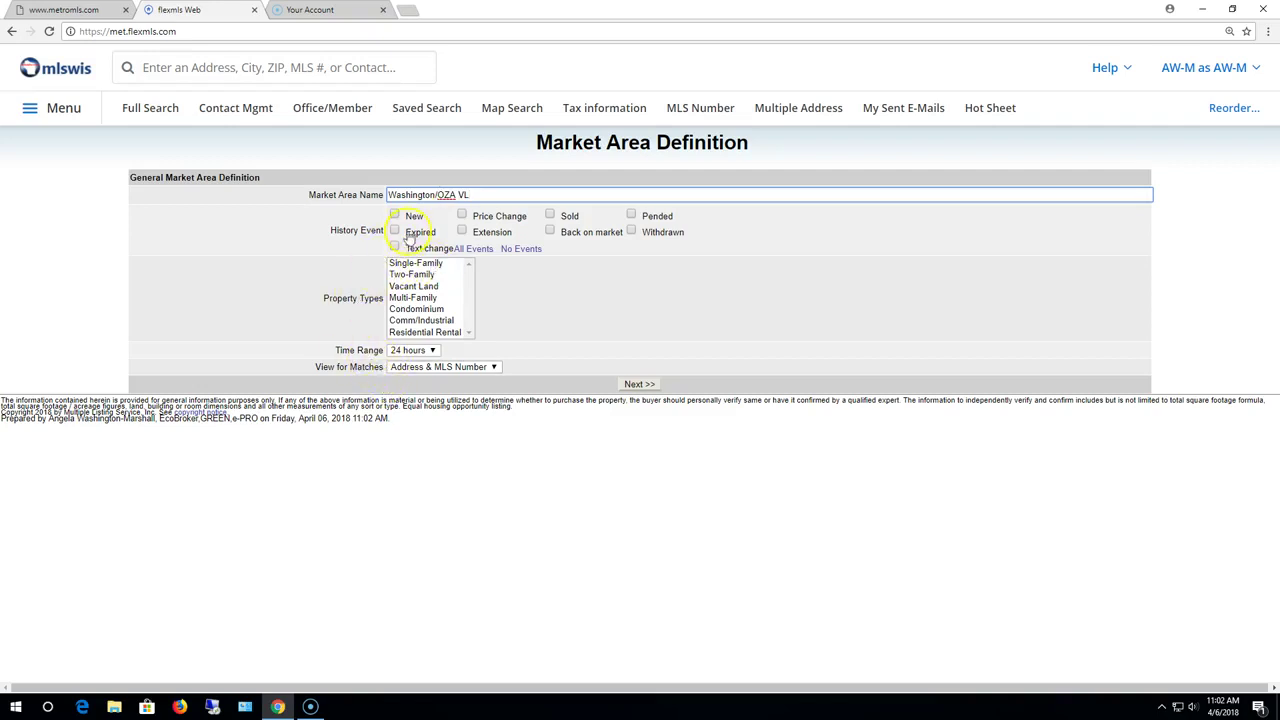
pyautogui.click(395, 217)
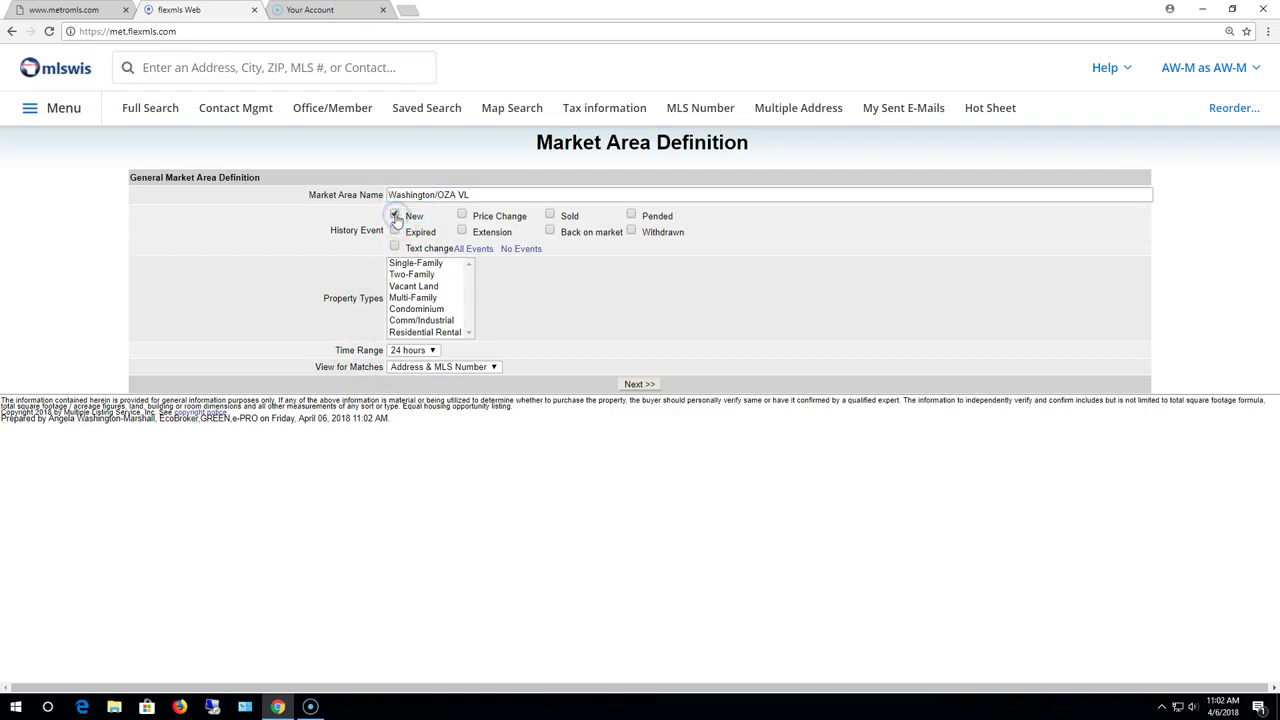
pyautogui.click(462, 217)
pyautogui.click(551, 217)
pyautogui.click(552, 232)
pyautogui.click(396, 231)
# Limit it to Vacant Land over 24 hours, with matches shown in the Vacant Land view
pyautogui.click(413, 286)
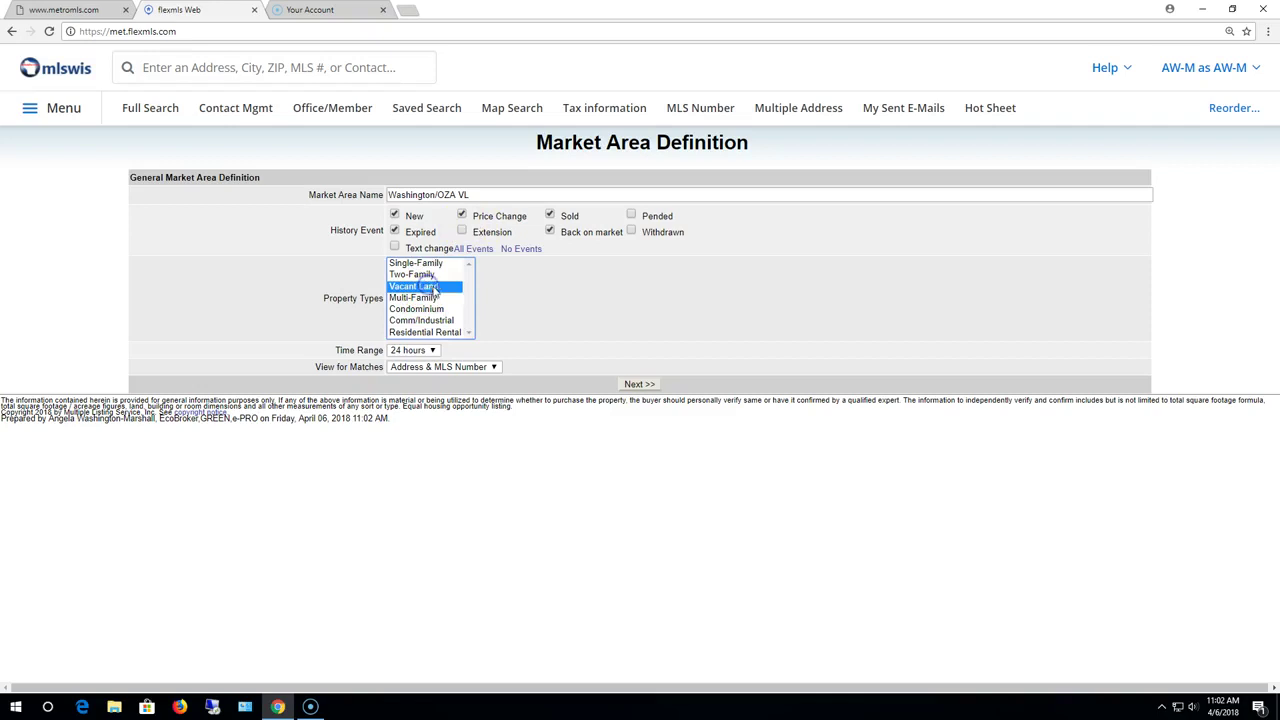
pyautogui.click(432, 351)
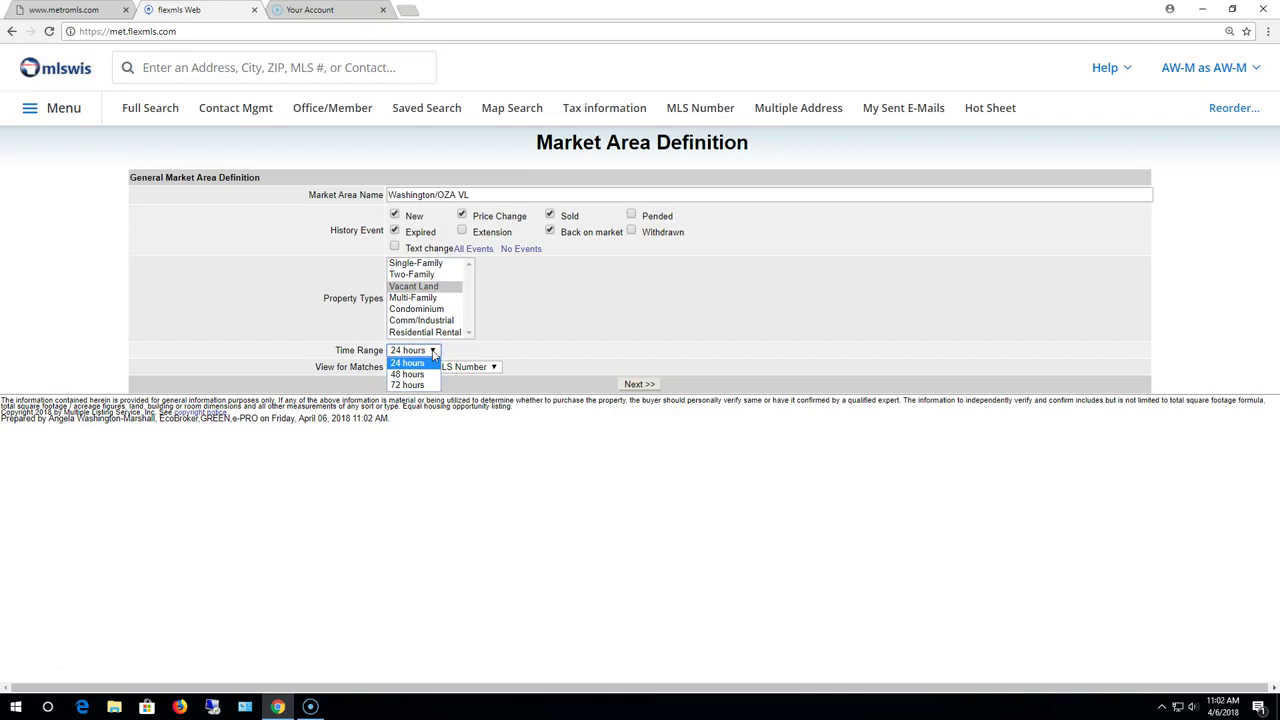
pyautogui.click(433, 355)
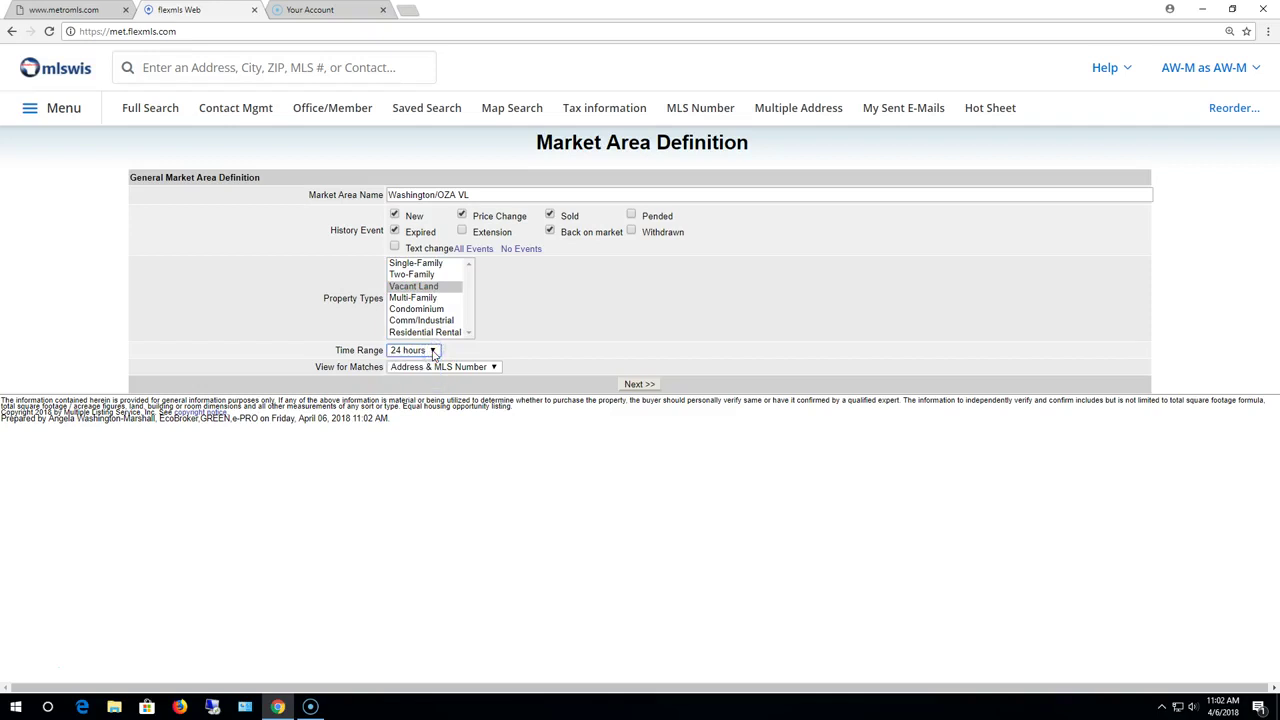
pyautogui.click(494, 368)
pyautogui.scroll(-2, 495, 540)
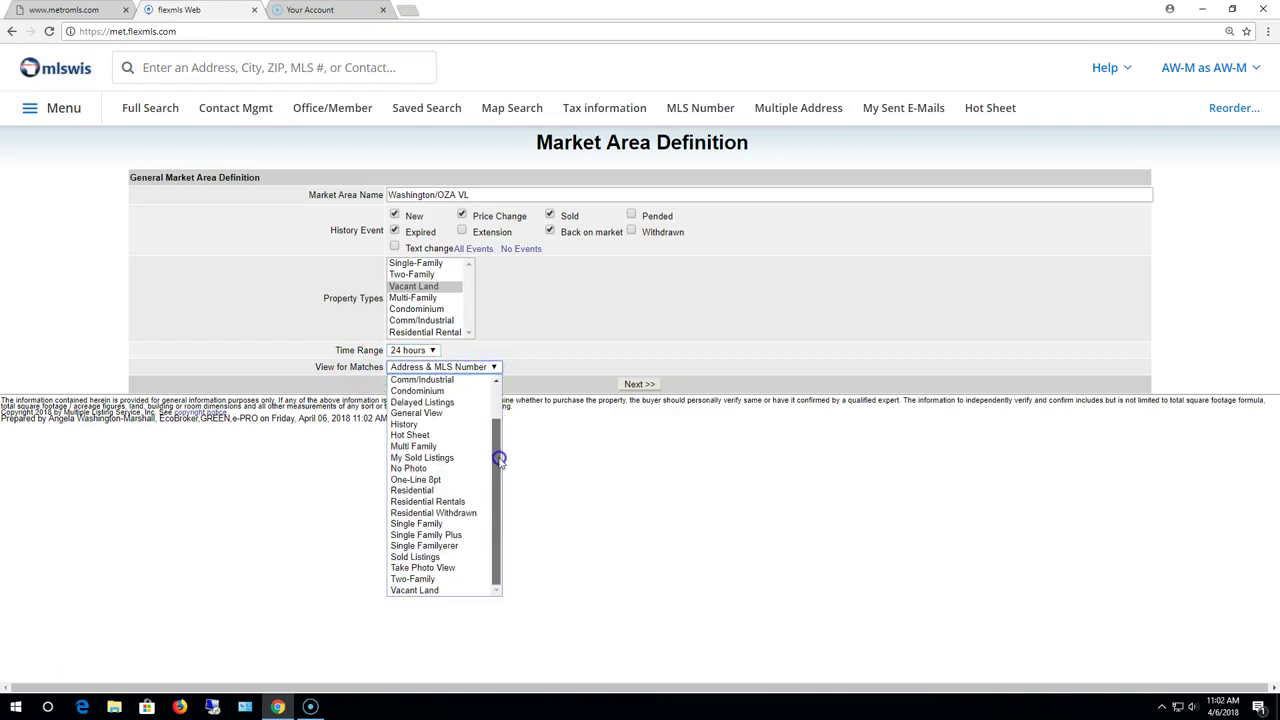
pyautogui.click(412, 590)
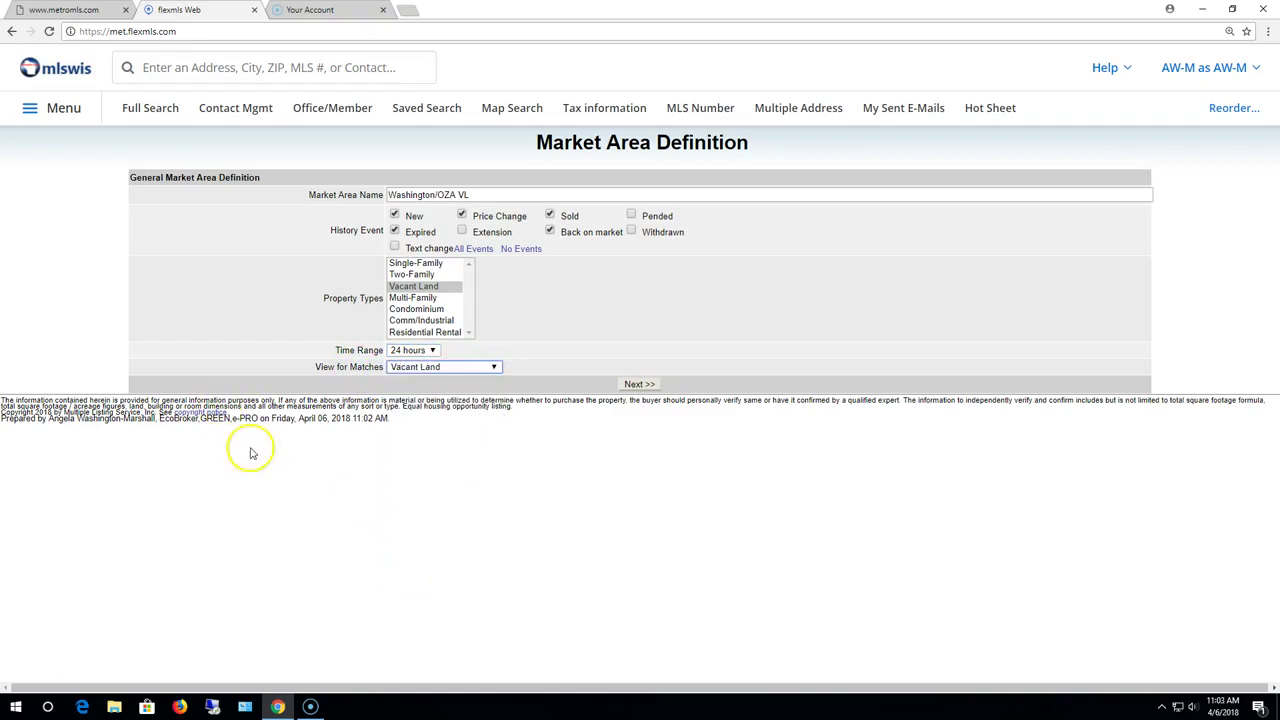
# Include all listed statuses, restrict County to Ozaukee and Washington, and save the market area
pyautogui.click(645, 384)
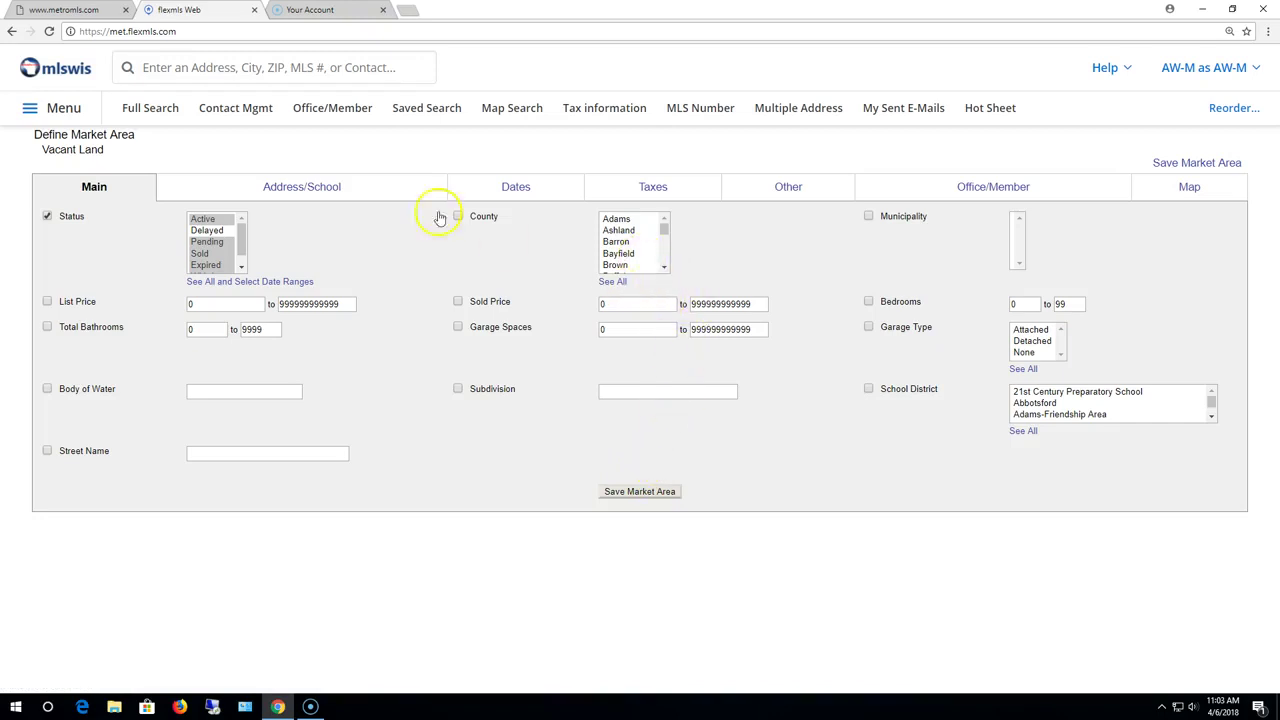
pyautogui.keyDown('ctrl'); pyautogui.click(218, 233); pyautogui.keyUp('ctrl')
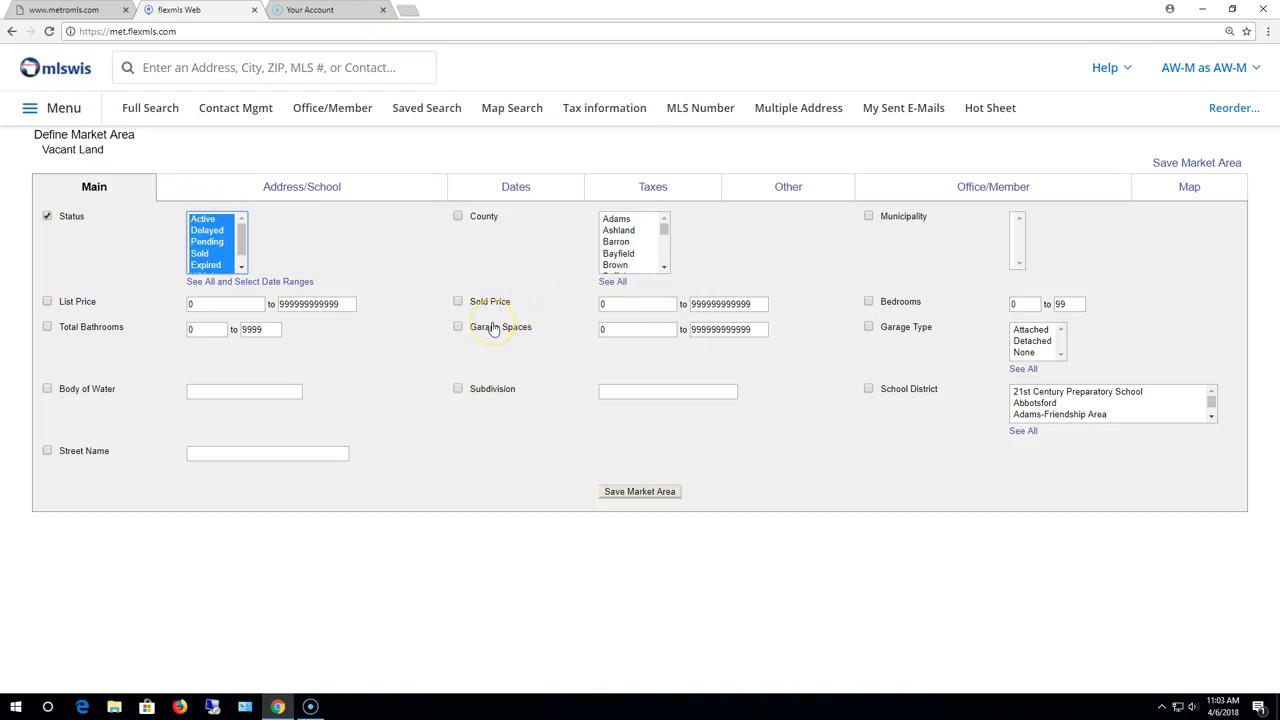
pyautogui.click(630, 265)
pyautogui.moveTo(632, 270); pyautogui.dragTo(672, 268)
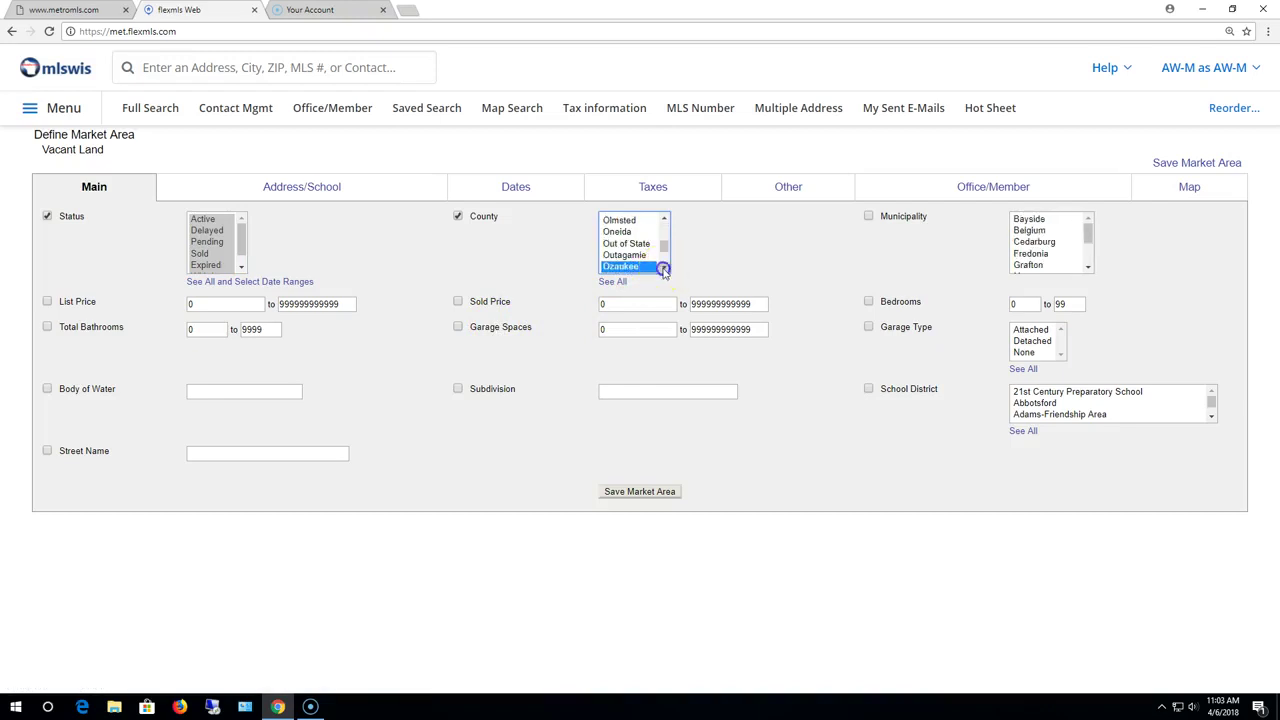
pyautogui.scroll(-6, 665, 270)
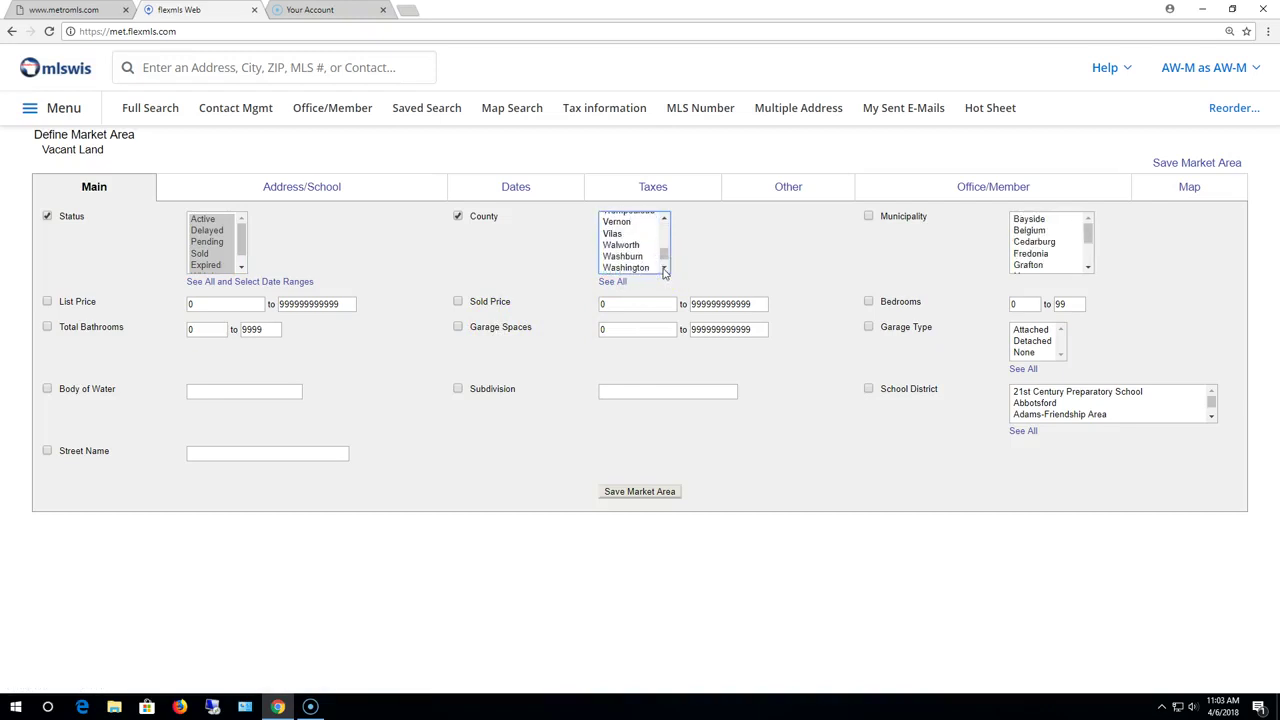
pyautogui.click(644, 268)
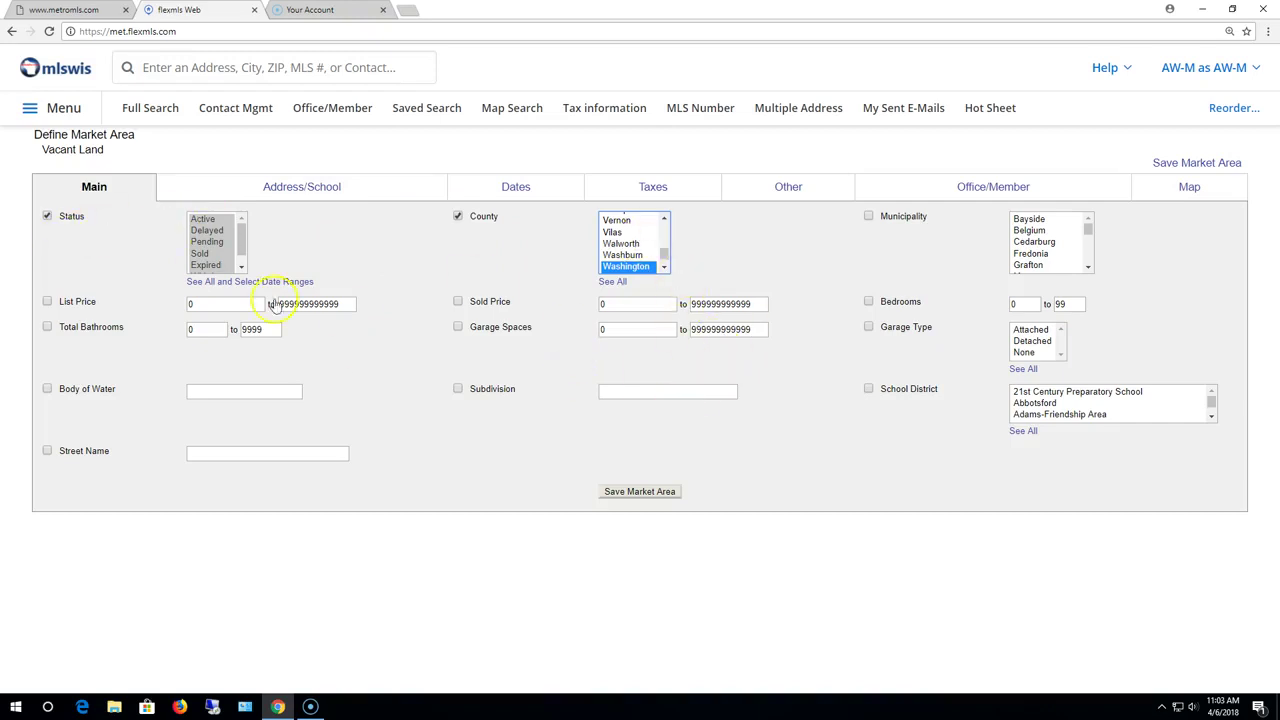
pyautogui.click(649, 500)
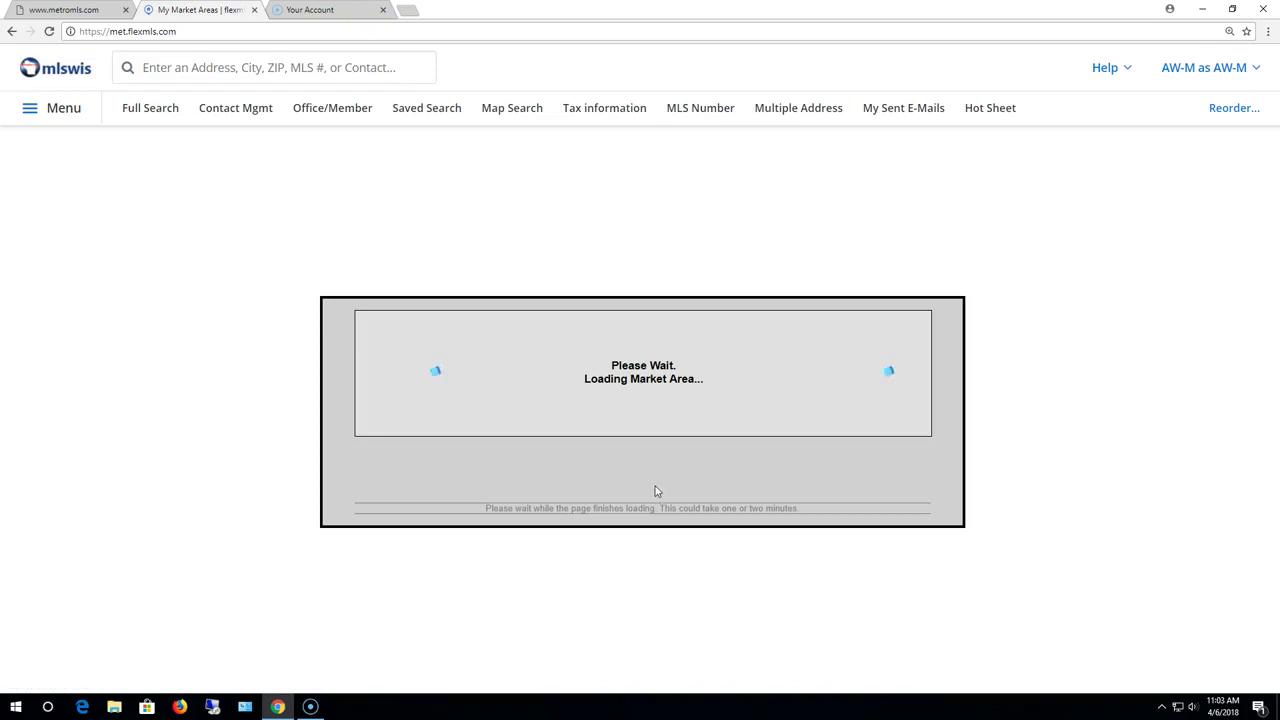
# Select Washington/OZA VL and open its new listings: one $39,900 Vacant Land listing in Farmington
pyautogui.click(644, 405)
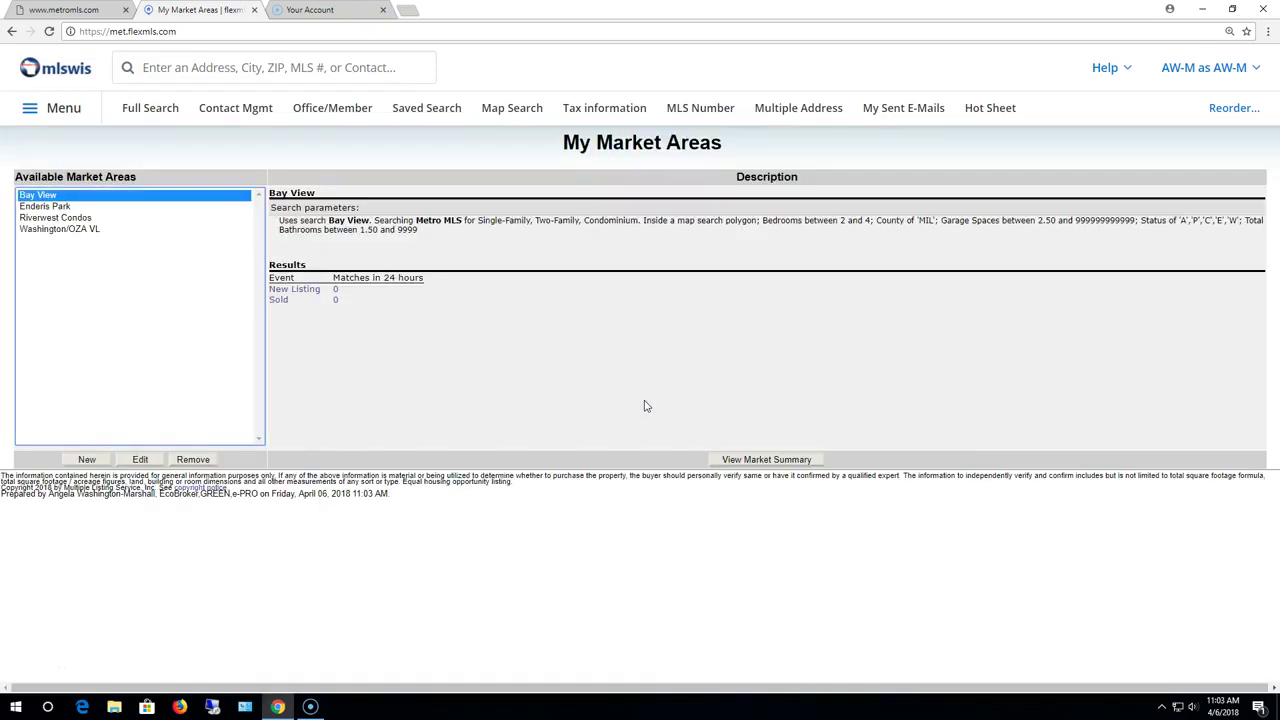
pyautogui.click(60, 231)
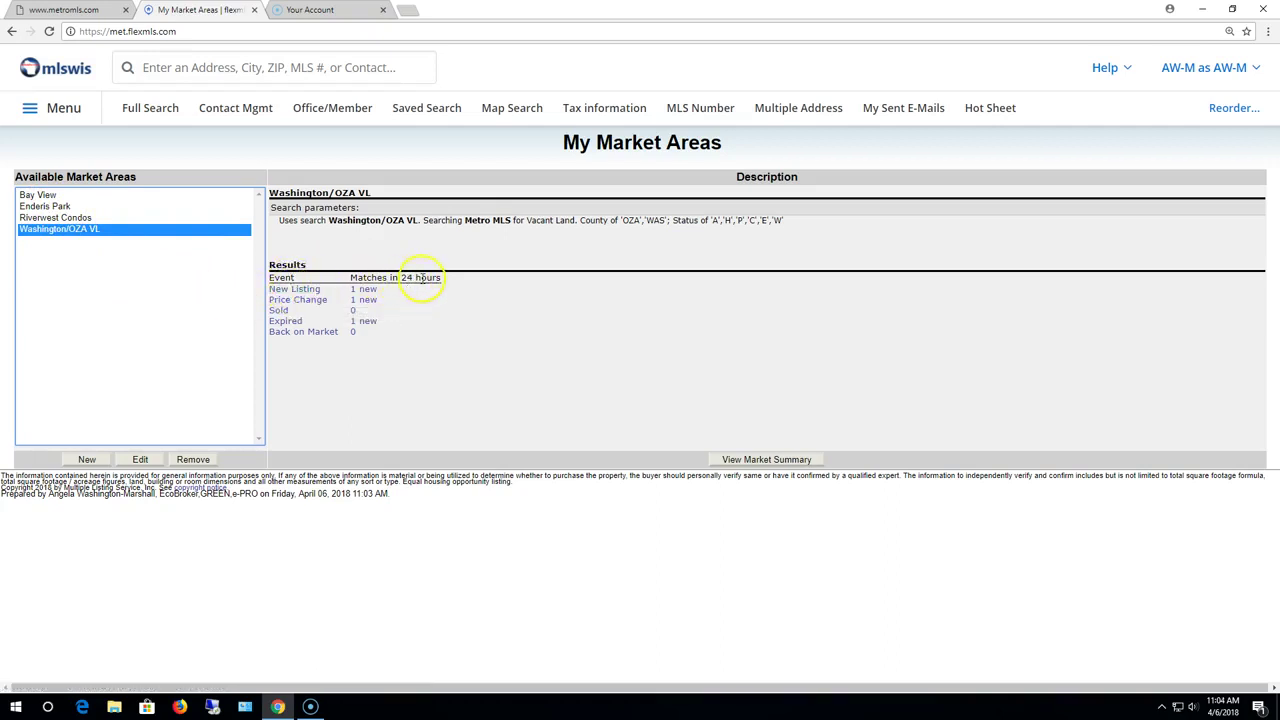
pyautogui.click(323, 305)
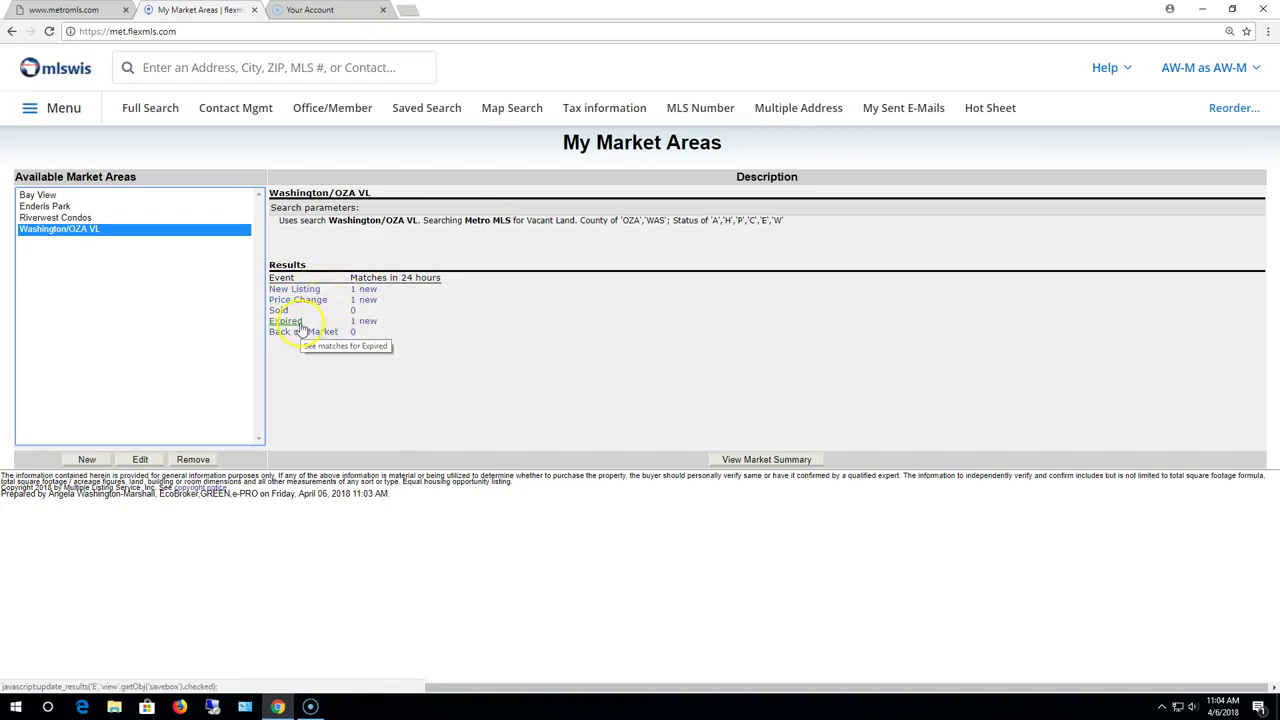
pyautogui.click(297, 338)
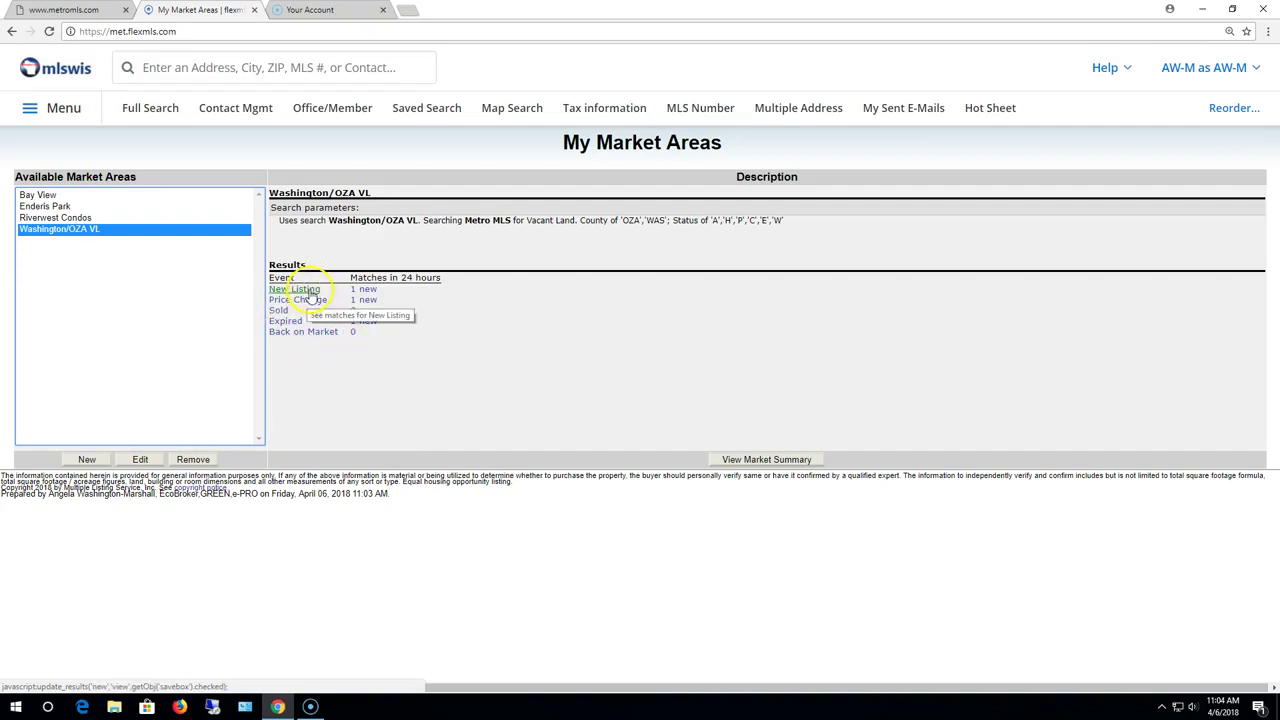
pyautogui.click(311, 292)
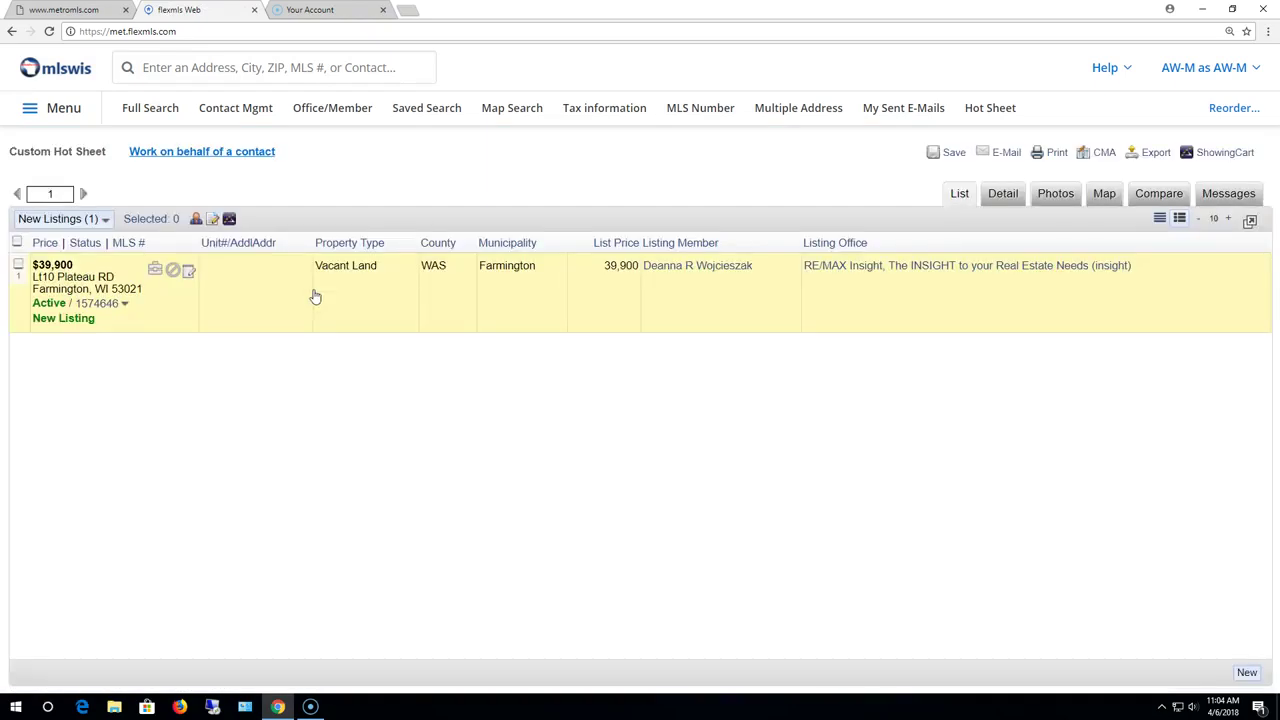
# Check the Farmington listing's details, photos and map, then open the area's expired match
pyautogui.click(1004, 193)
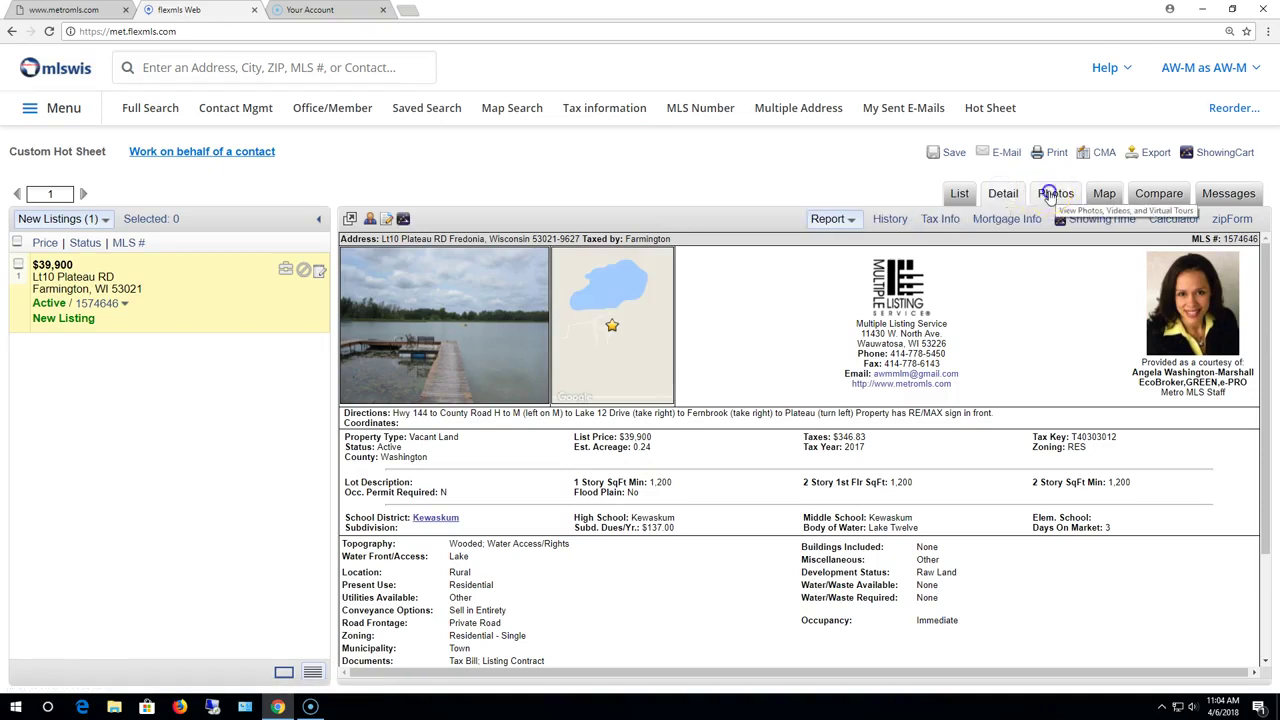
pyautogui.click(1056, 194)
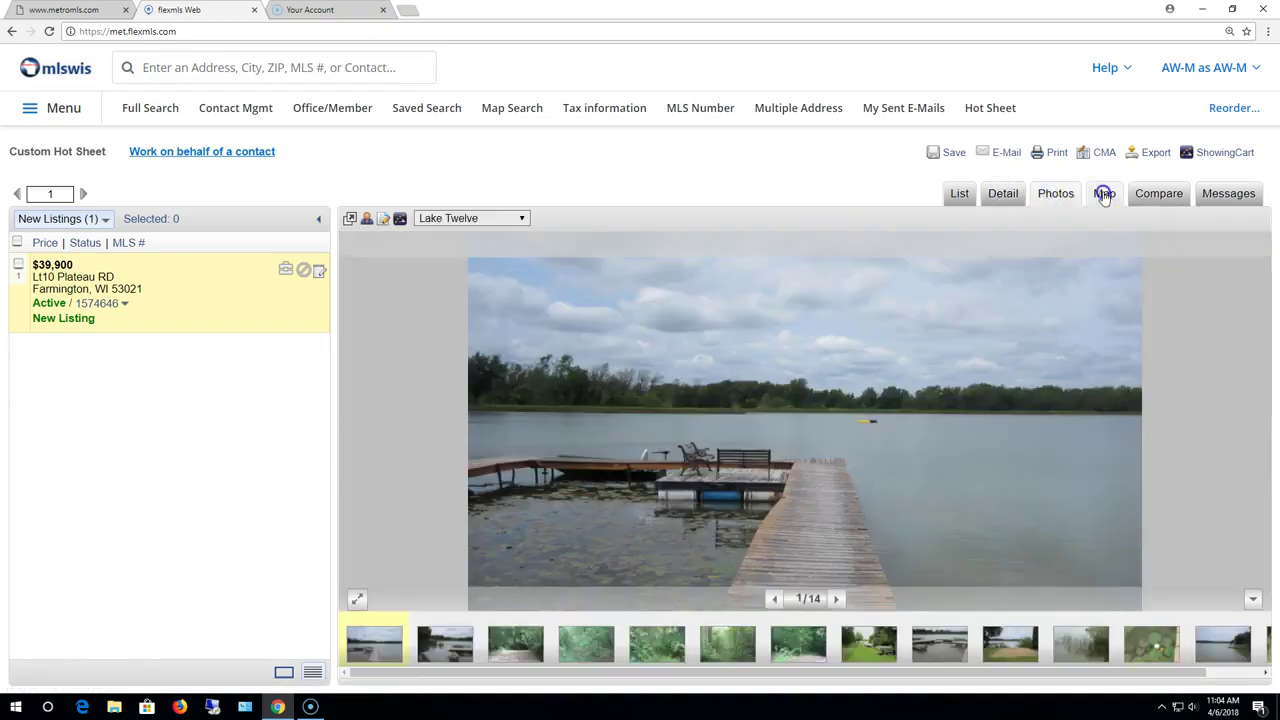
pyautogui.click(1103, 194)
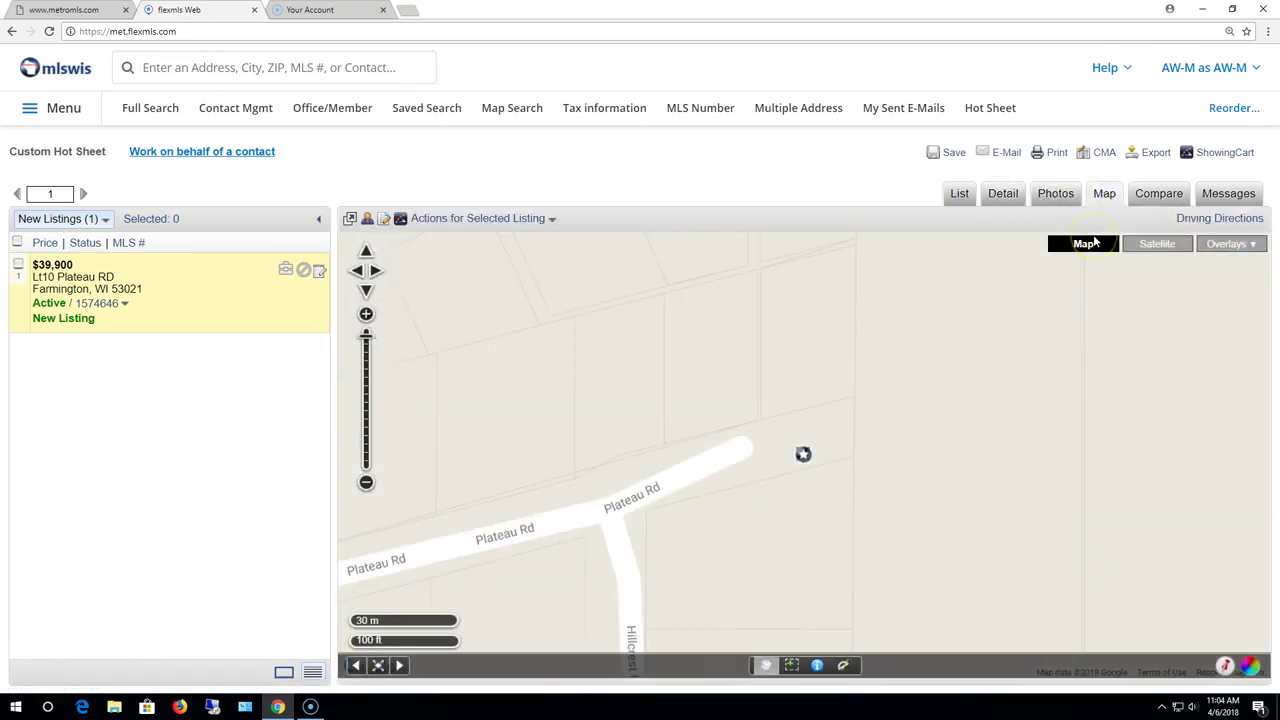
pyautogui.click(9, 31)
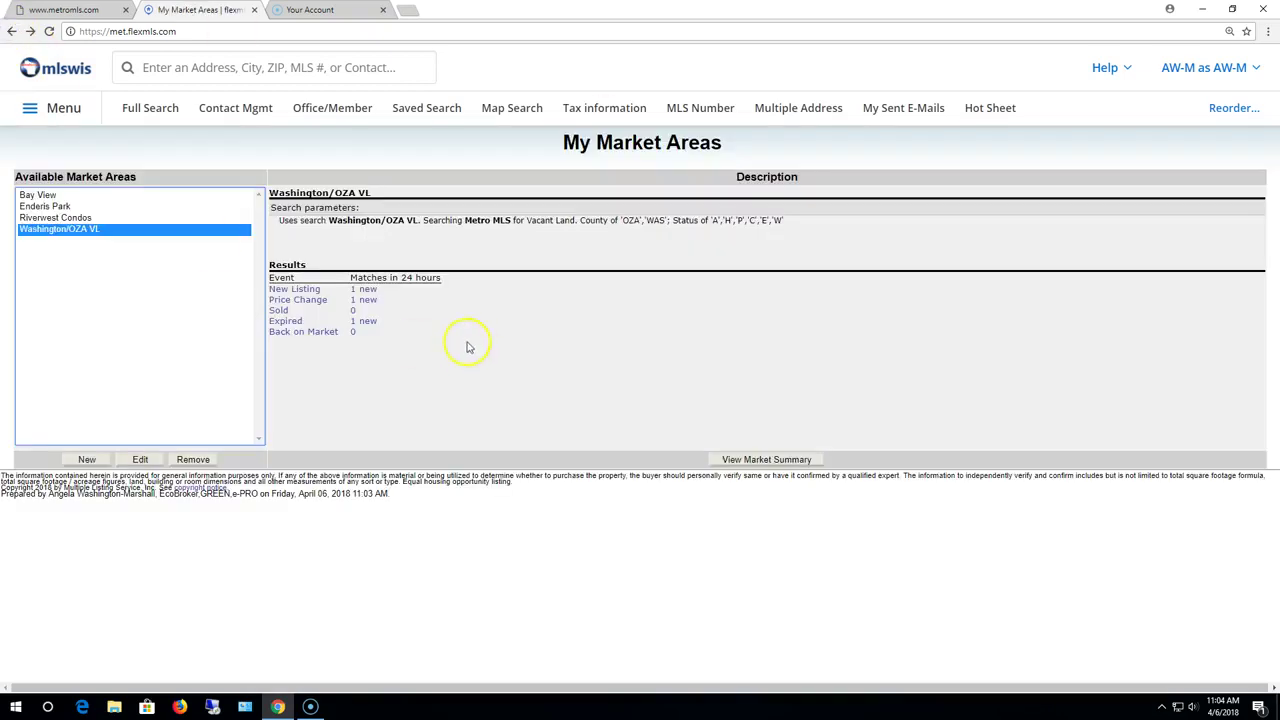
pyautogui.click(299, 321)
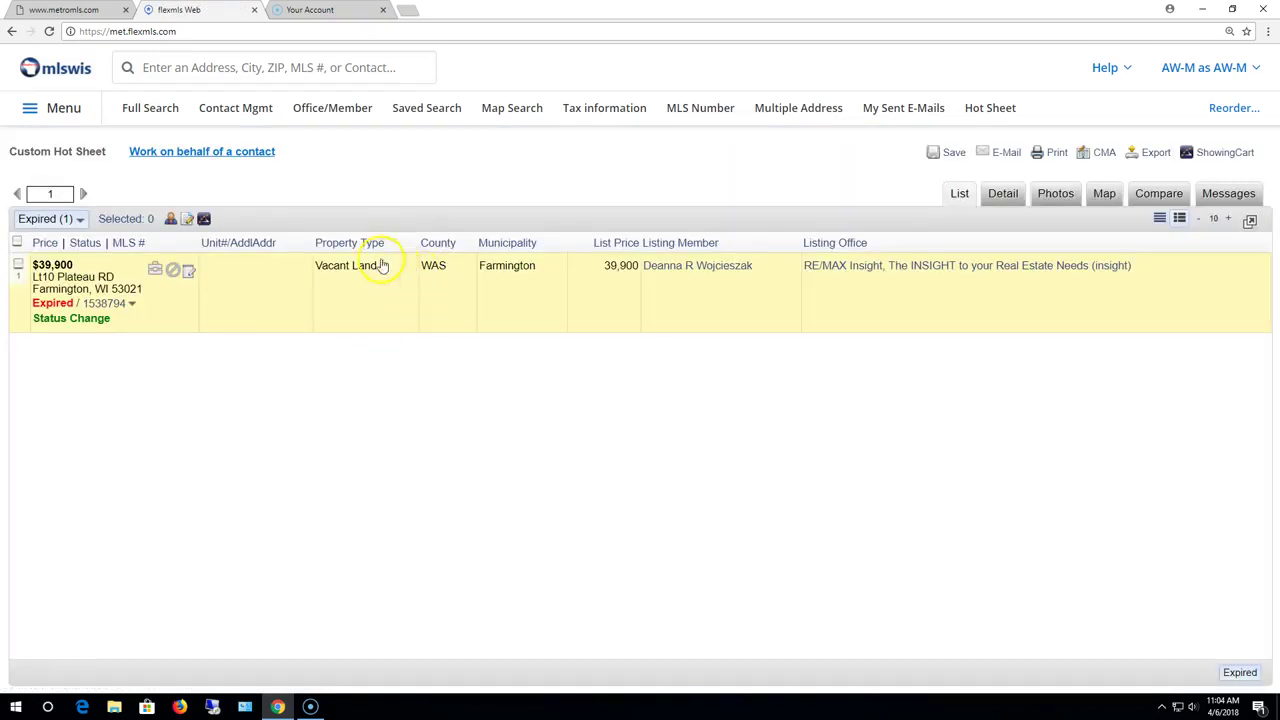
# Return via the menu to My Market Areas, now listing Washington/OZA VL with the others
pyautogui.click(63, 110)
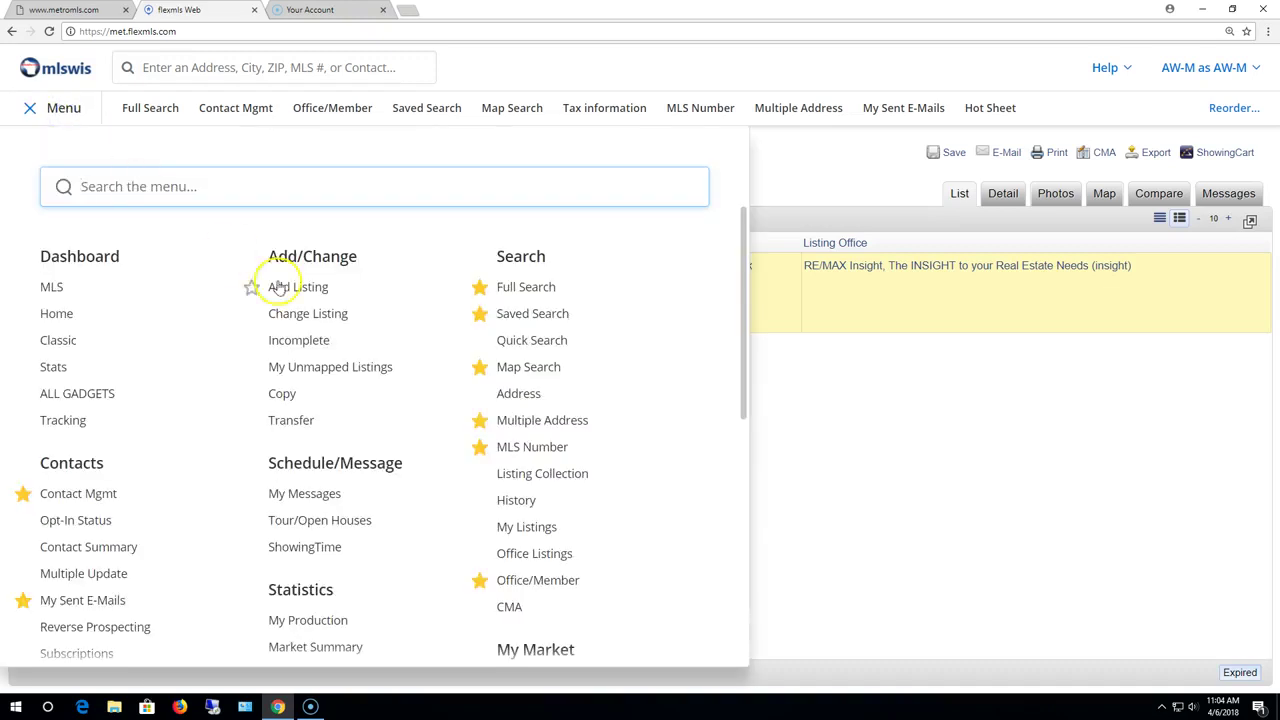
pyautogui.scroll(-2, 443, 429)
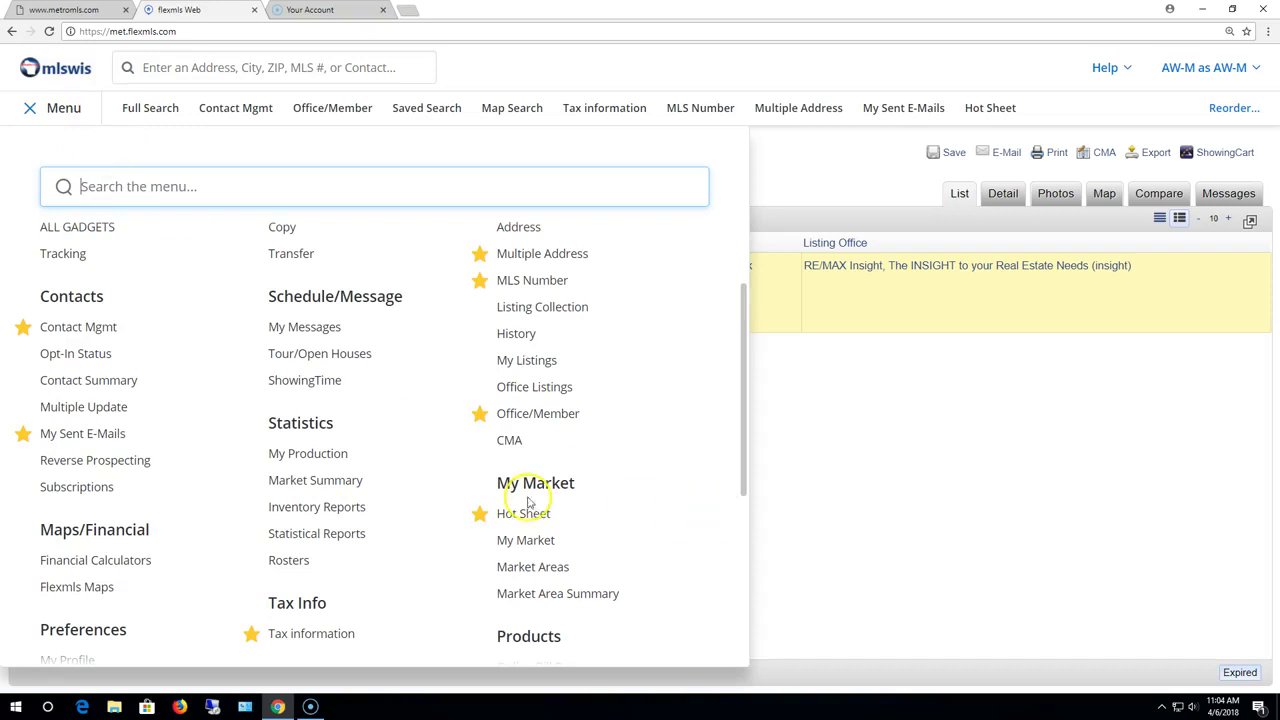
pyautogui.click(549, 567)
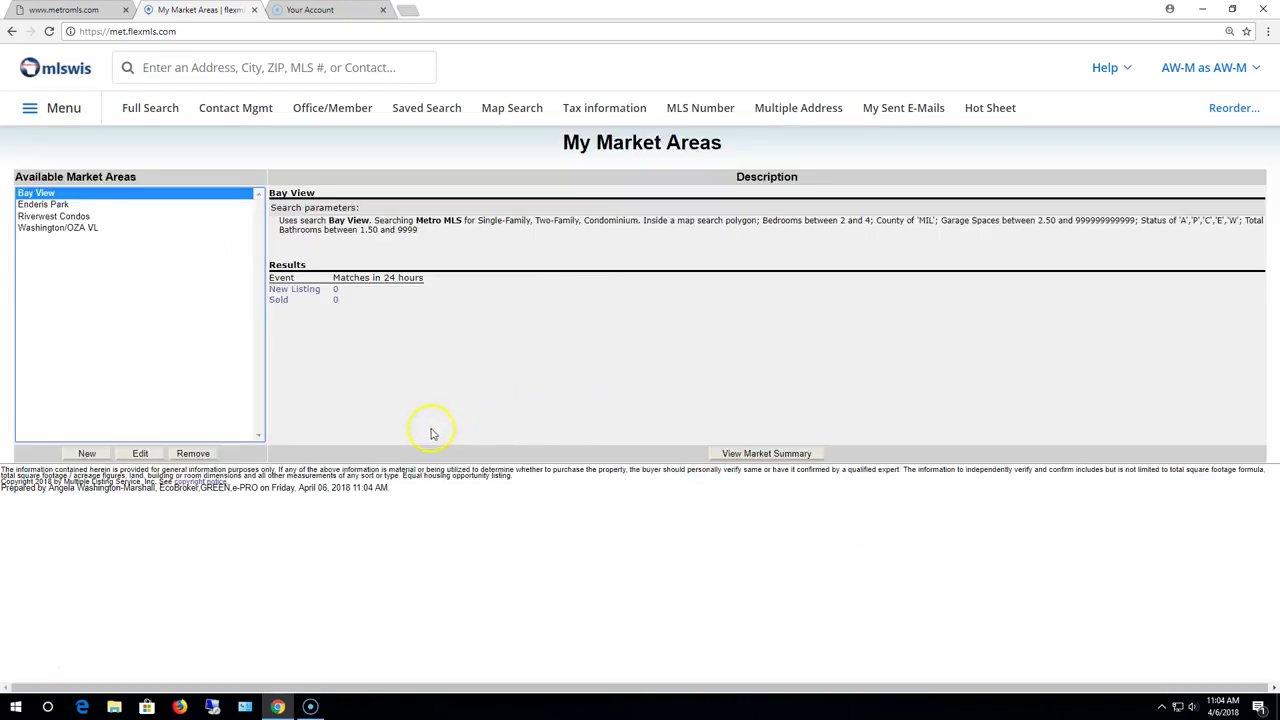
pyautogui.click(45, 229)
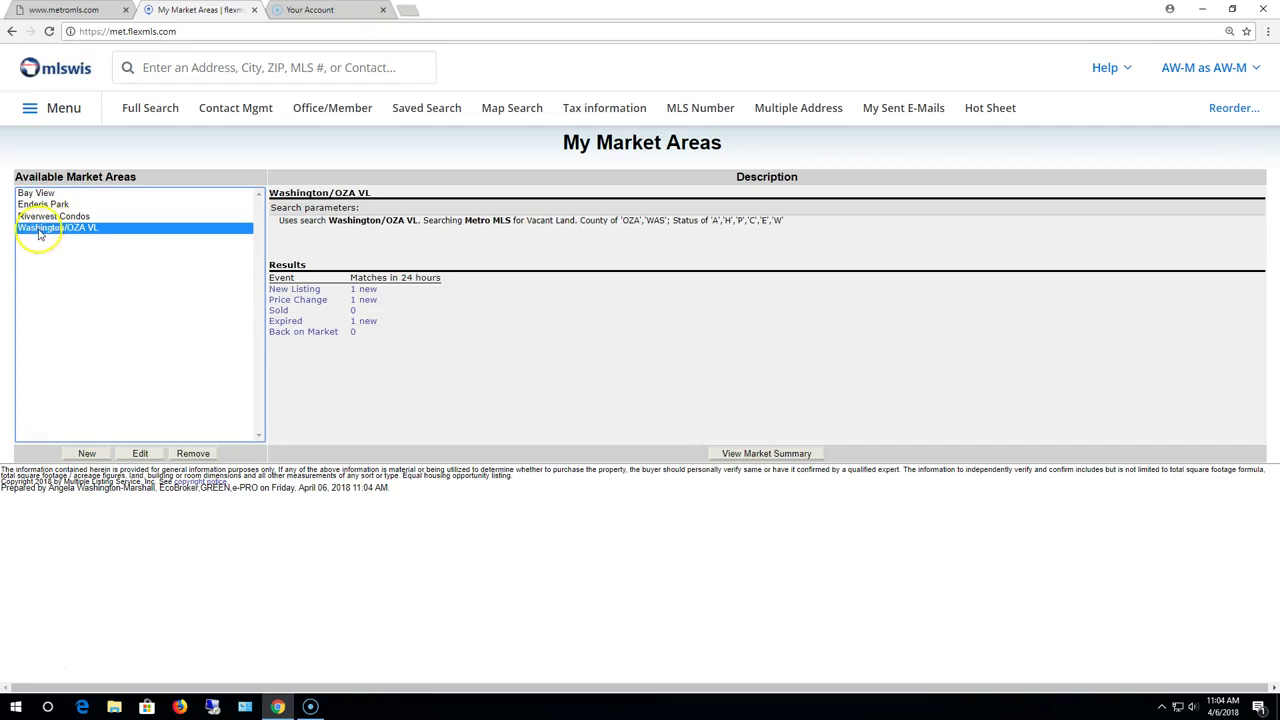
pyautogui.click(142, 455)
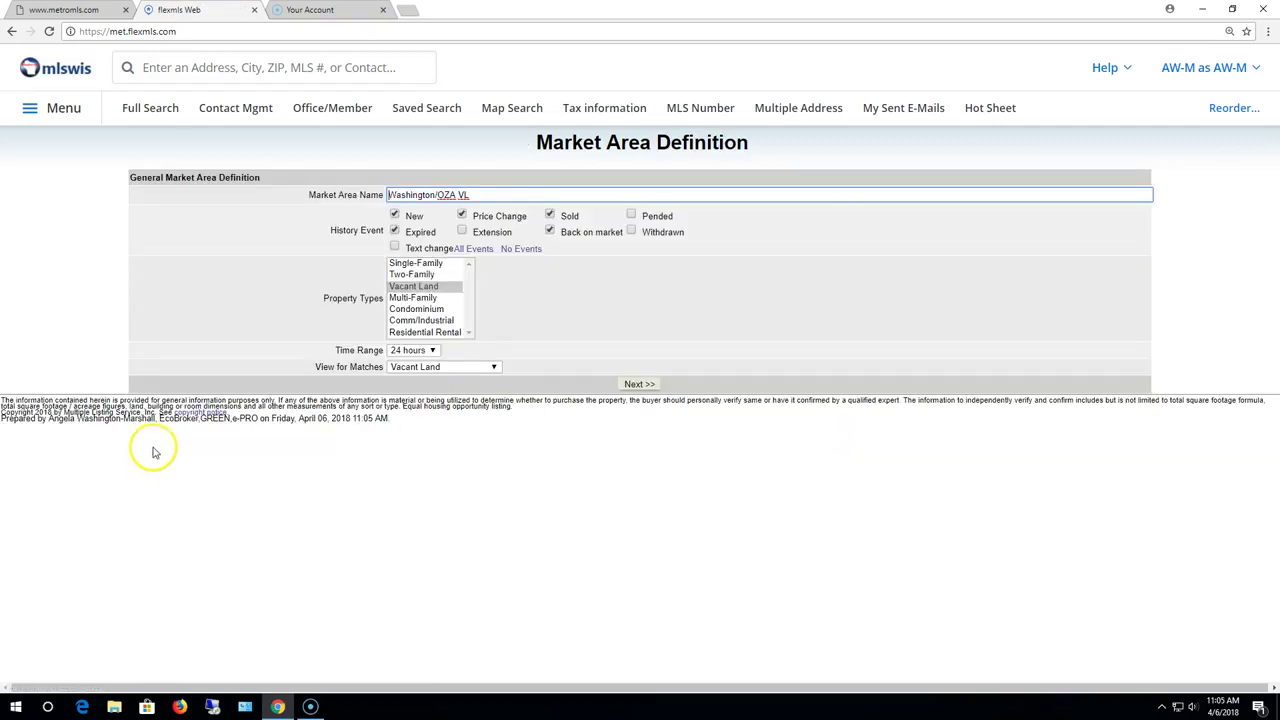
pyautogui.click(12, 31)
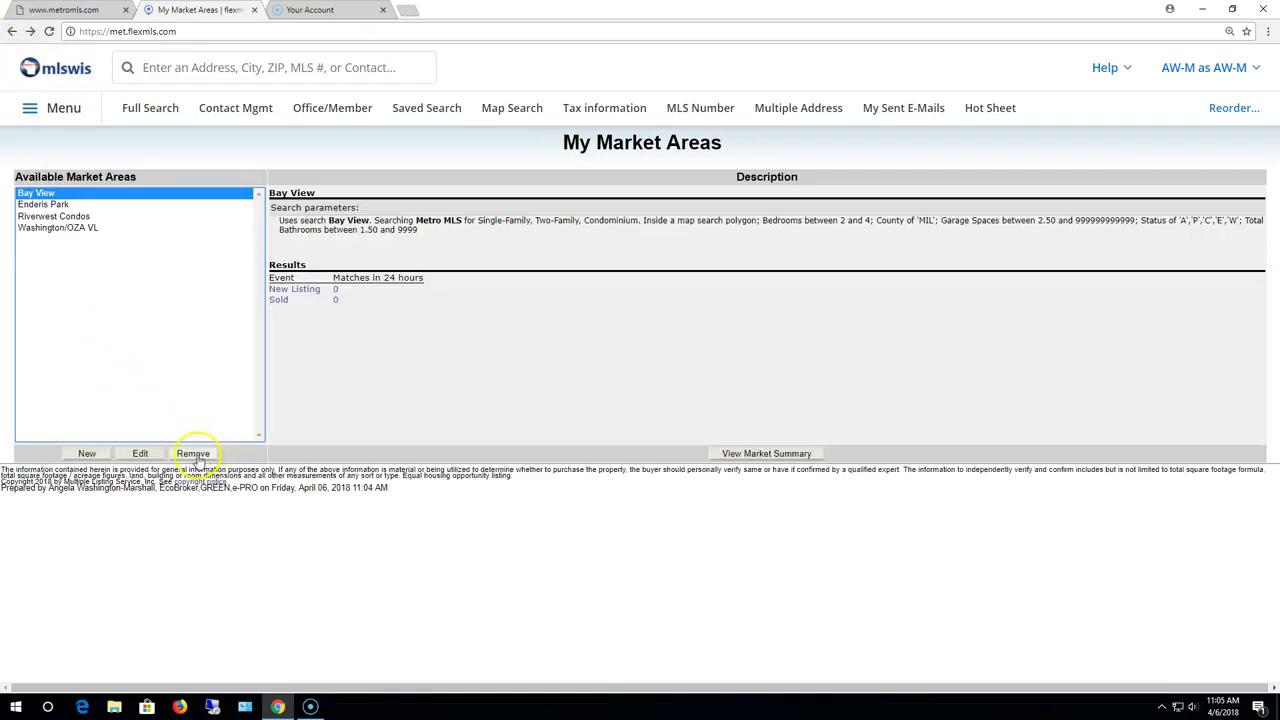